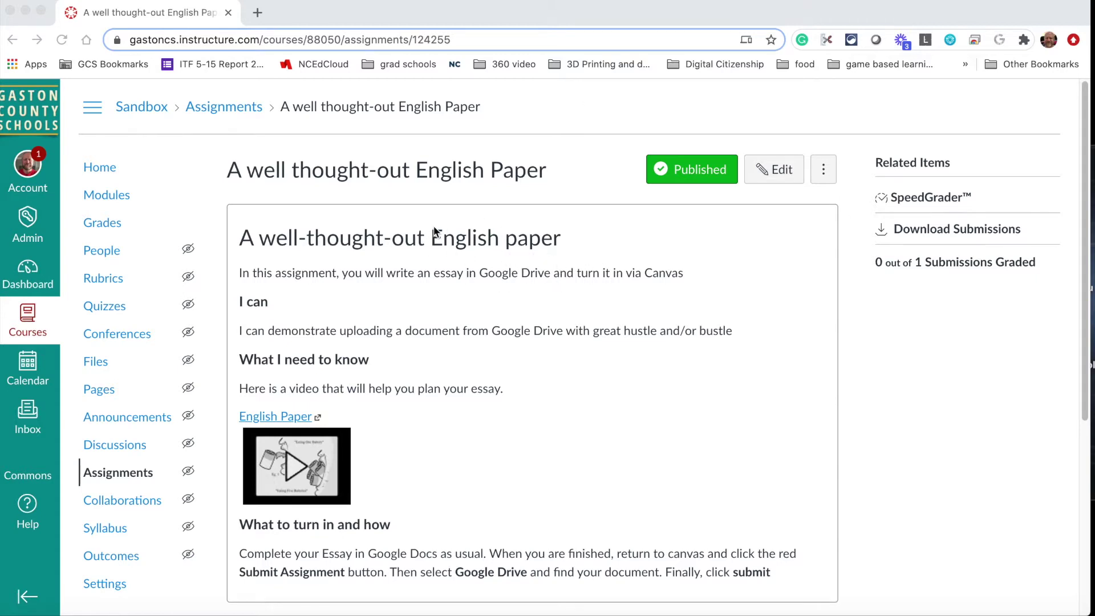
# Step: Scroll down the 'A well thought-out English Paper' assignment page to review its details
pyautogui.scroll(-2, 555, 266)
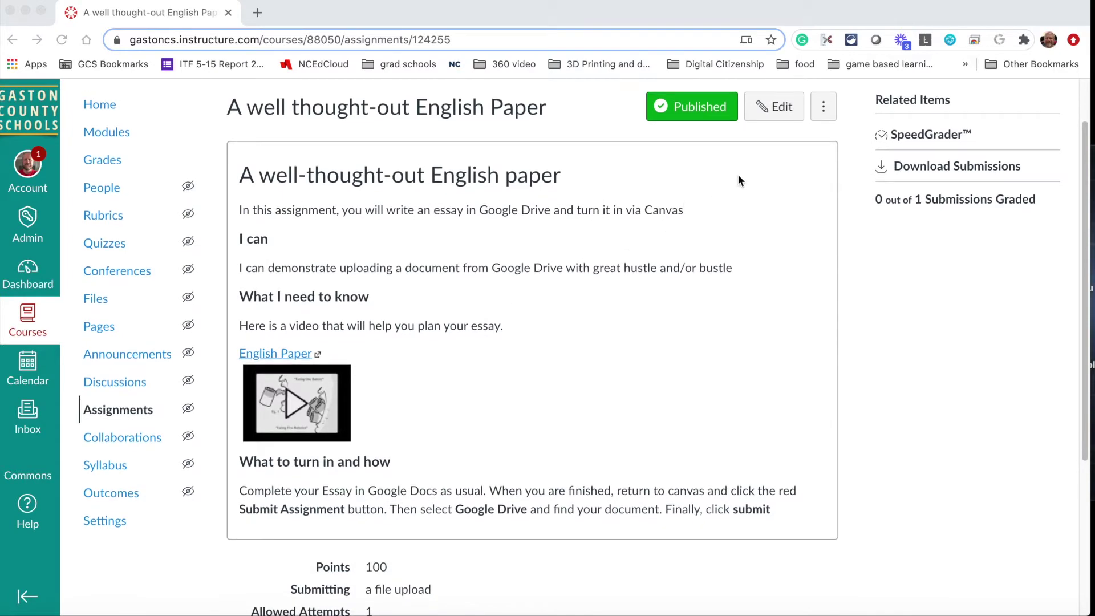
# Step: Edit the English Paper assignment and scroll to the Assign section with its Sep 19 due date
pyautogui.click(791, 107)
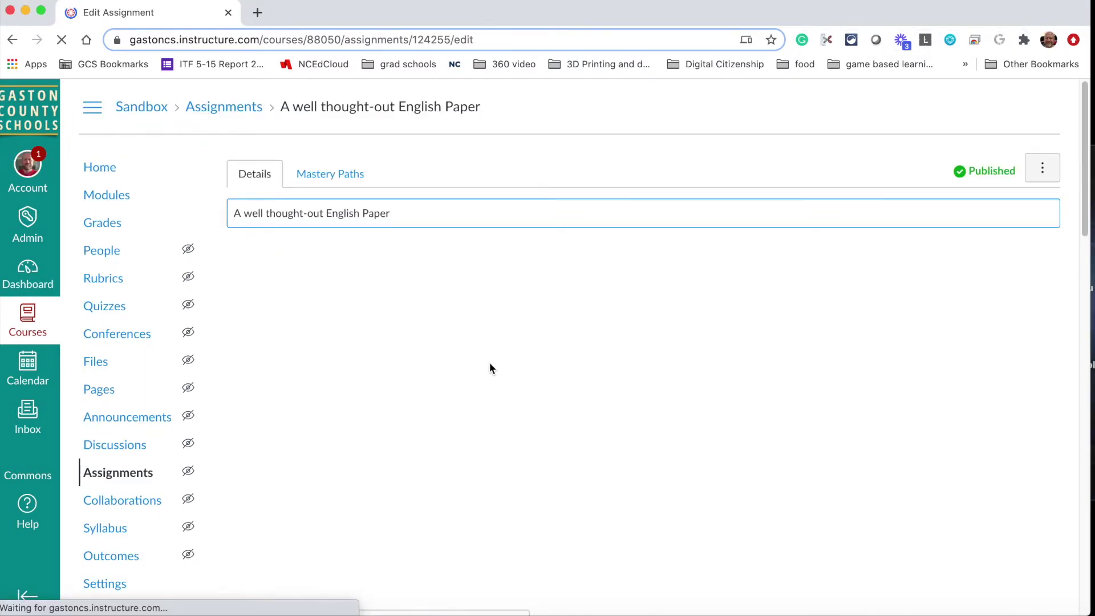
pyautogui.scroll(-2, 489, 337)
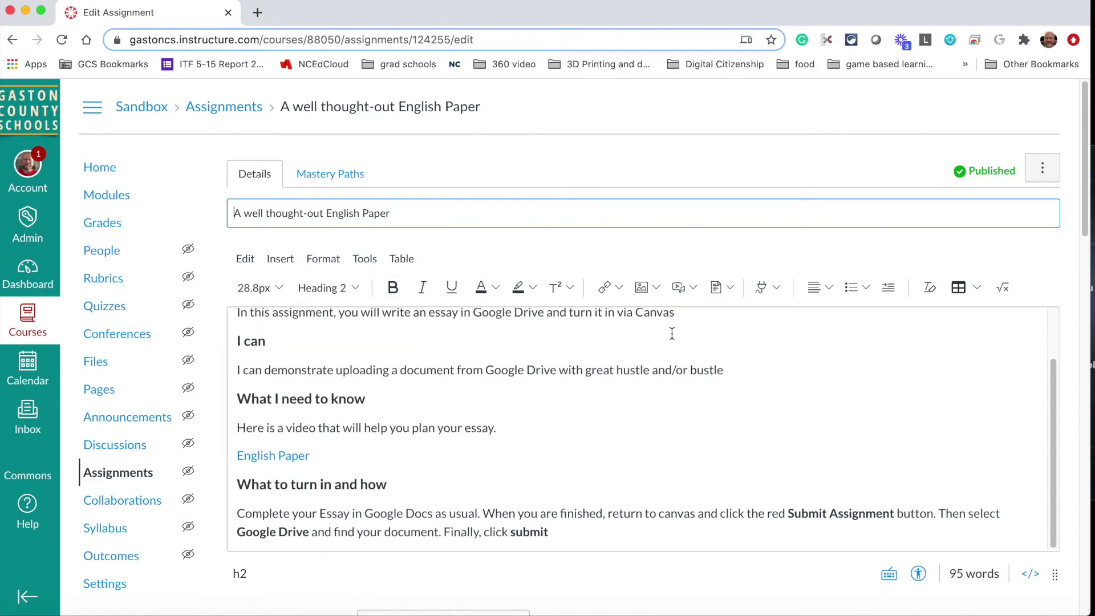
pyautogui.scroll(-10, 673, 333)
pyautogui.scroll(-13, 672, 326)
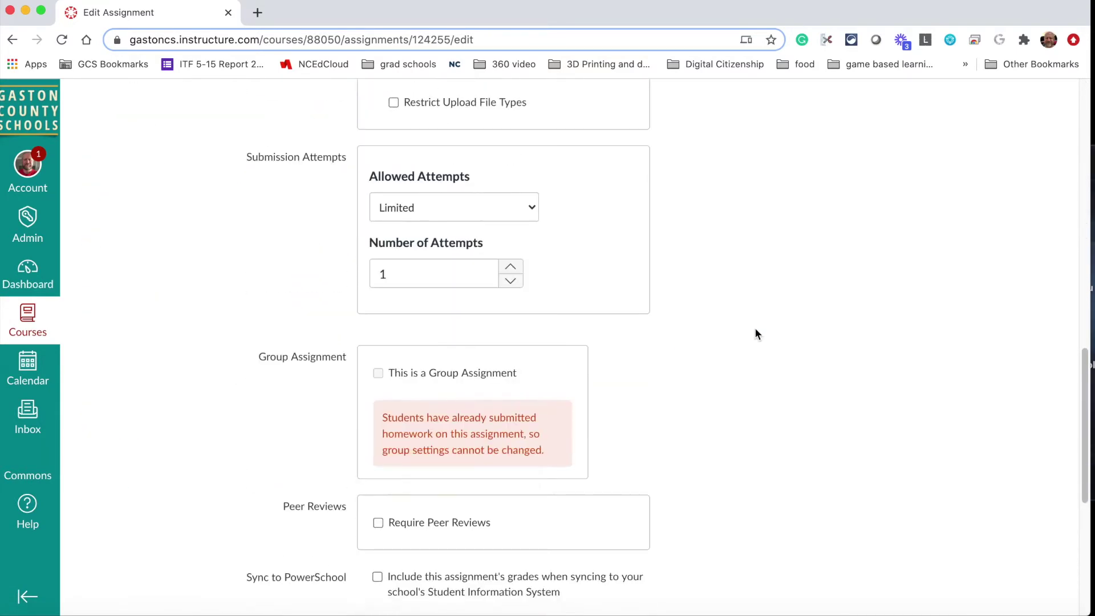
pyautogui.scroll(-2, 755, 329)
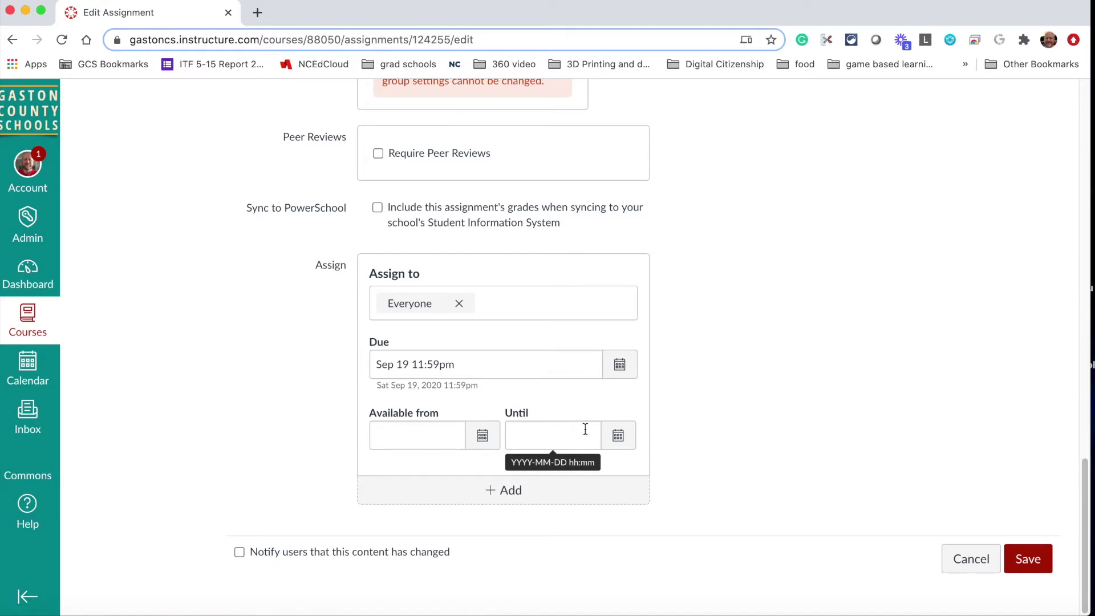
# Step: Set the English Paper's Until date to Oct 15, 11:59pm using the date picker
pyautogui.click(618, 436)
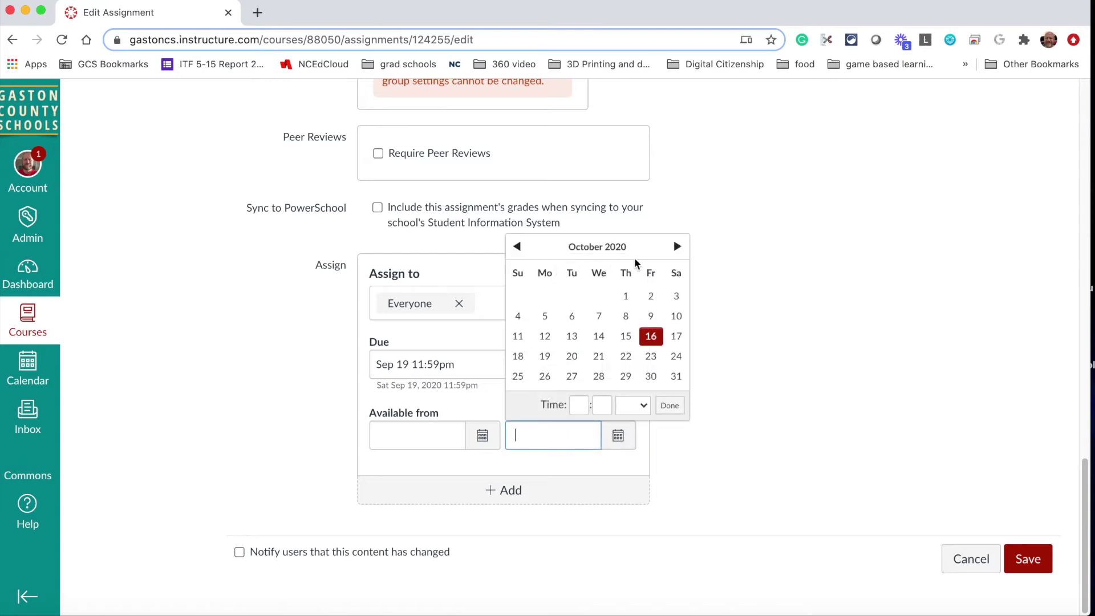
pyautogui.click(625, 336)
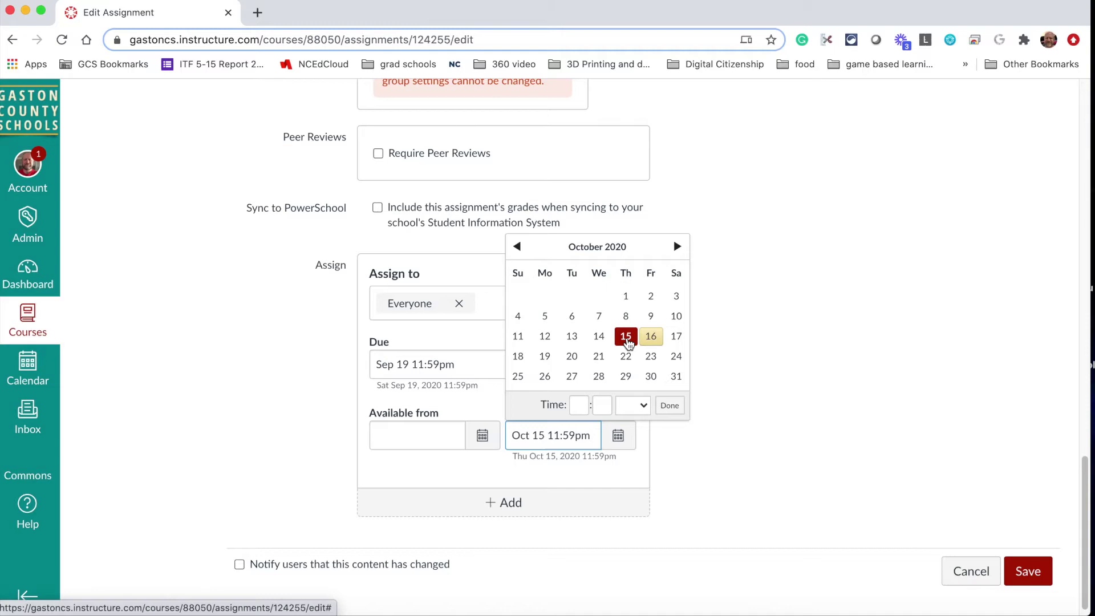
pyautogui.click(756, 372)
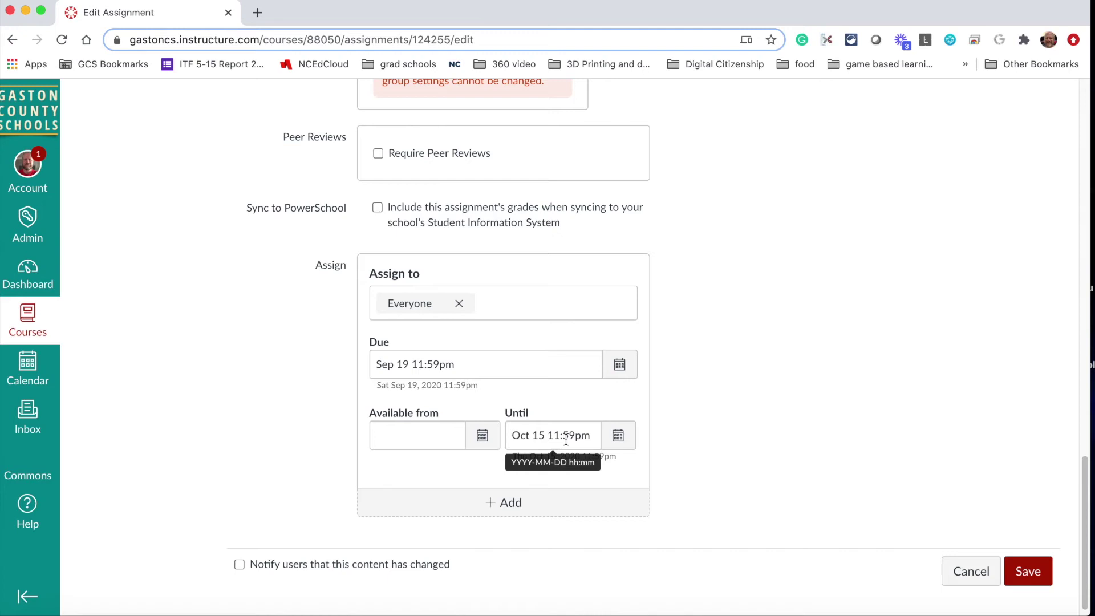
# Step: Save the English Paper's Oct 15 Until date, then open Journal entry from Modules
pyautogui.click(1016, 570)
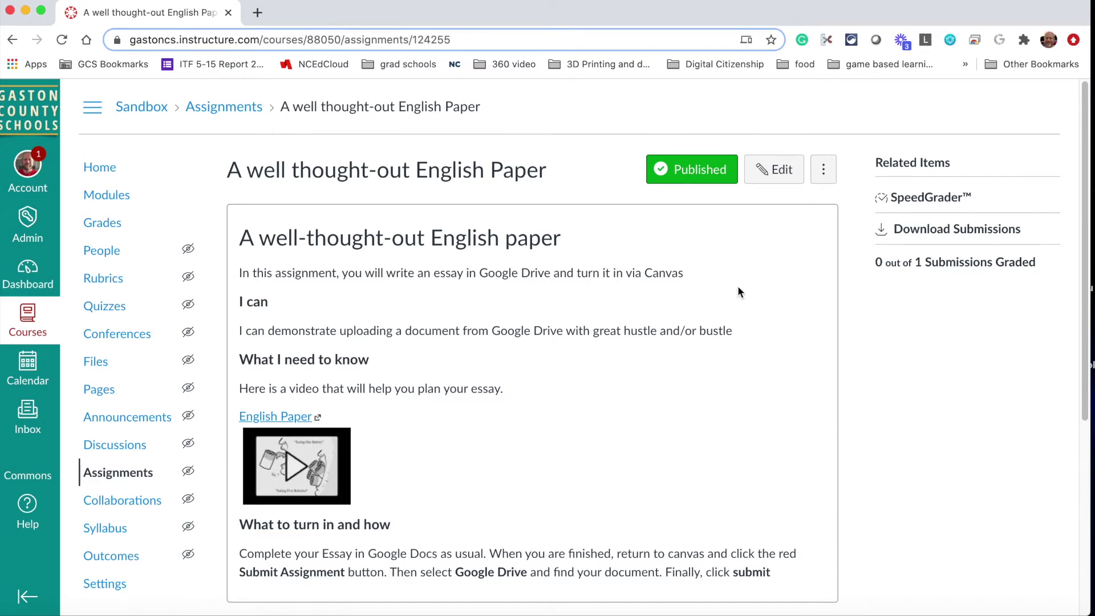
pyautogui.click(111, 195)
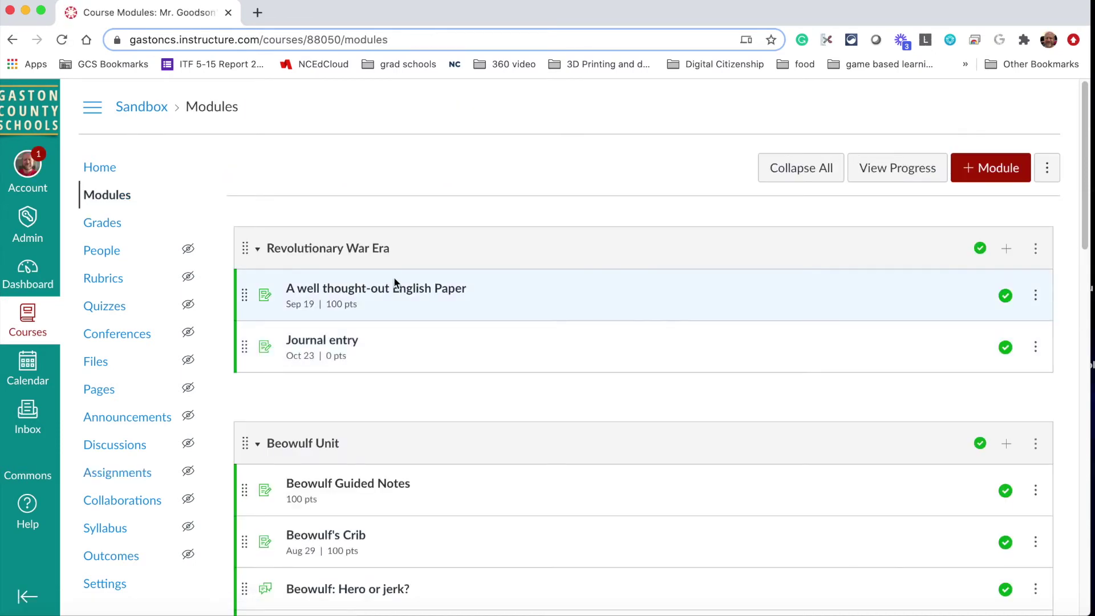
pyautogui.click(319, 342)
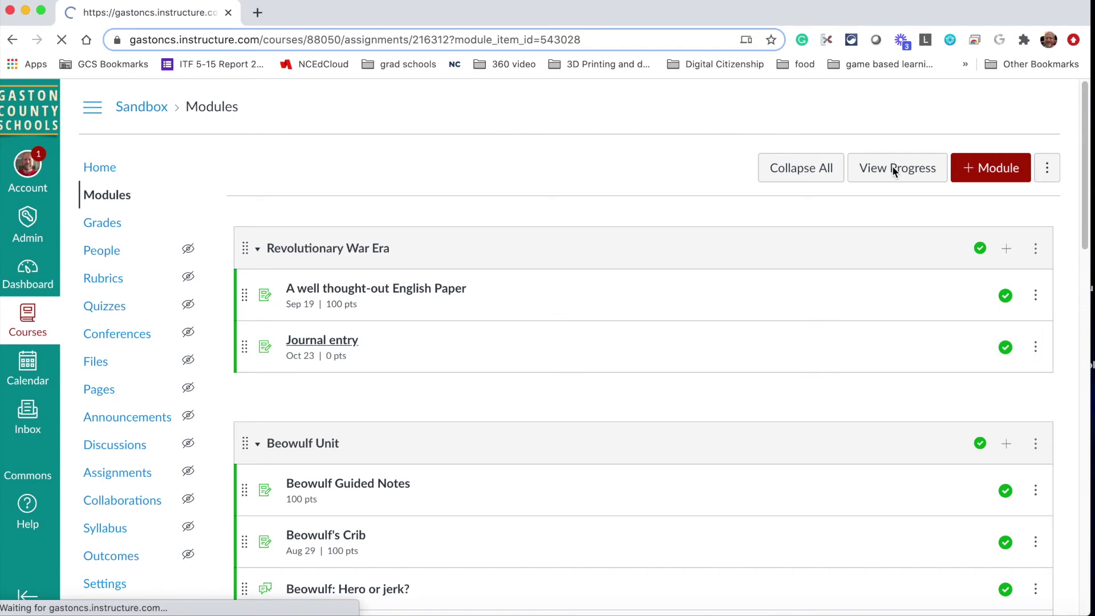
# Step: Put the Journal entry assignment into edit mode and look over its description
pyautogui.click(774, 170)
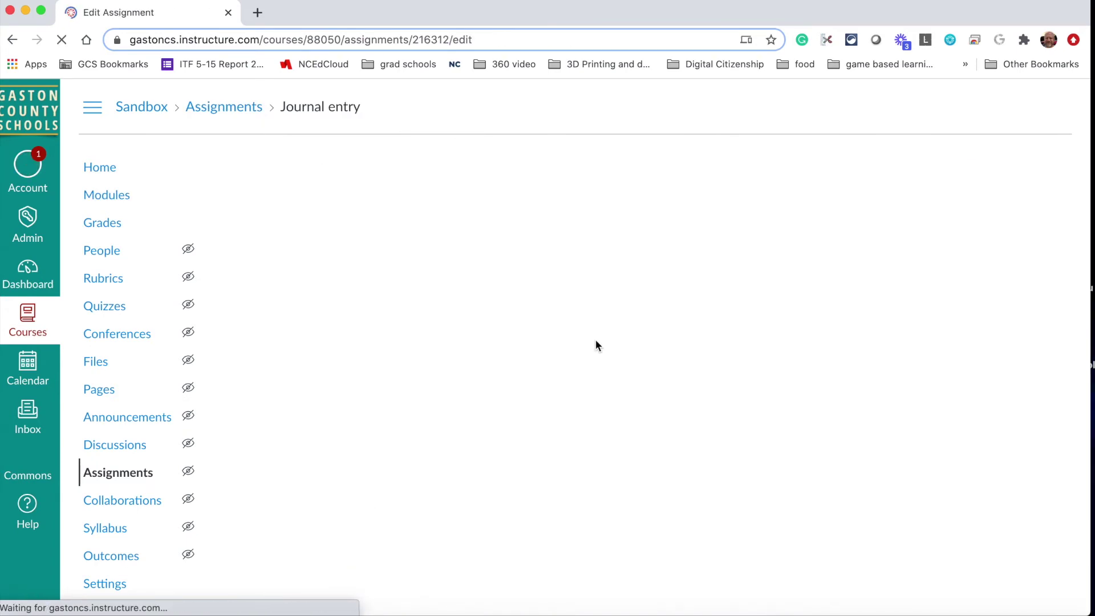
pyautogui.scroll(-10, 595, 339)
pyautogui.scroll(5, 545, 268)
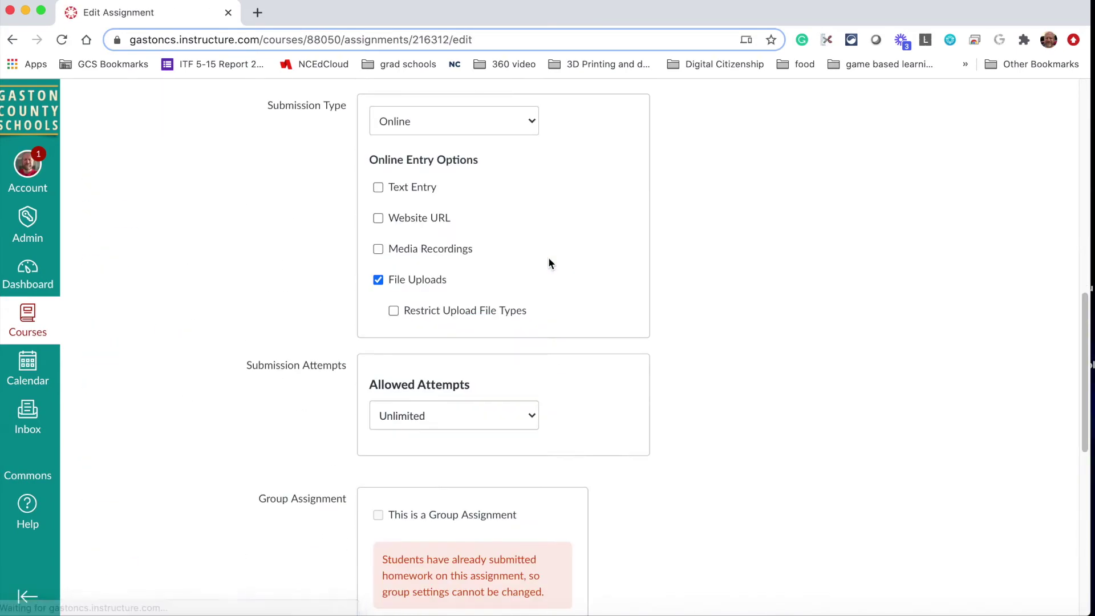
pyautogui.scroll(3, 163, 237)
pyautogui.scroll(10, 163, 236)
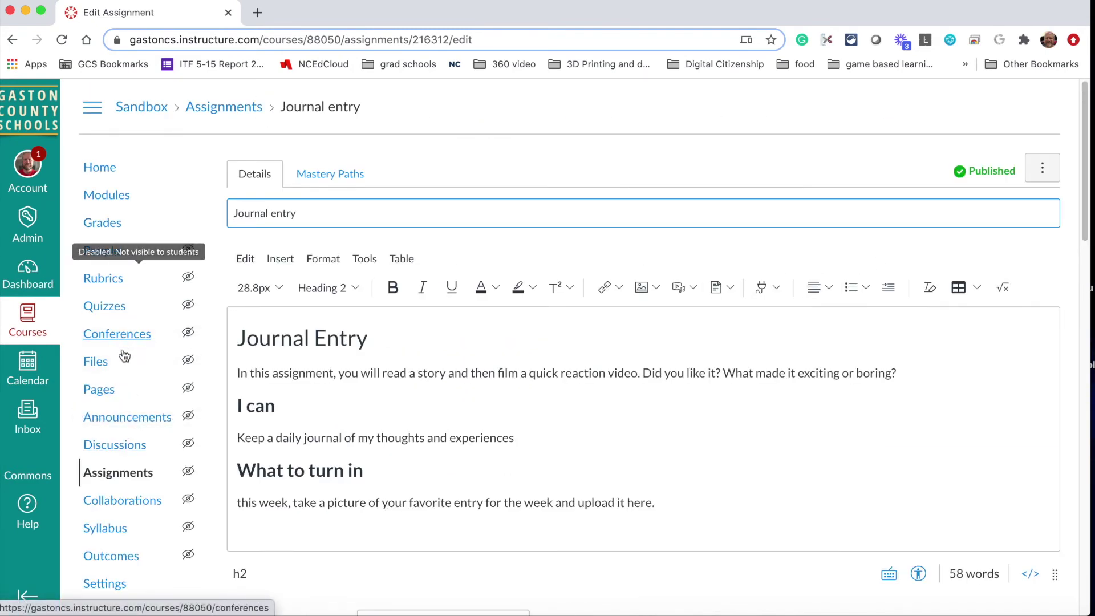
# Step: Go to the course's Assignments list and scroll through it
pyautogui.click(116, 473)
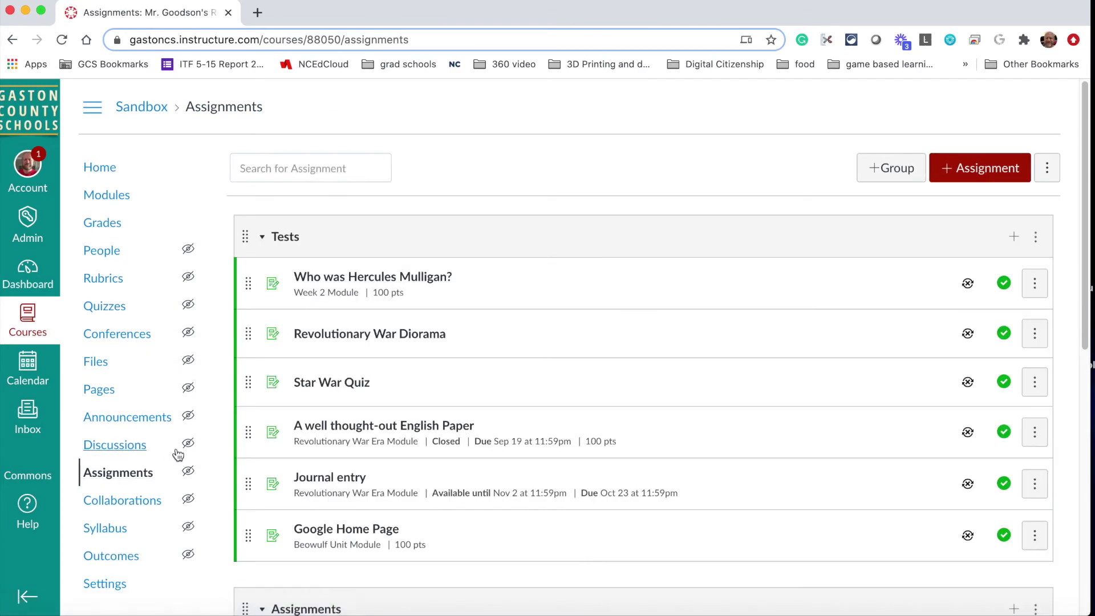
pyautogui.scroll(-5, 487, 290)
pyautogui.scroll(-5, 484, 303)
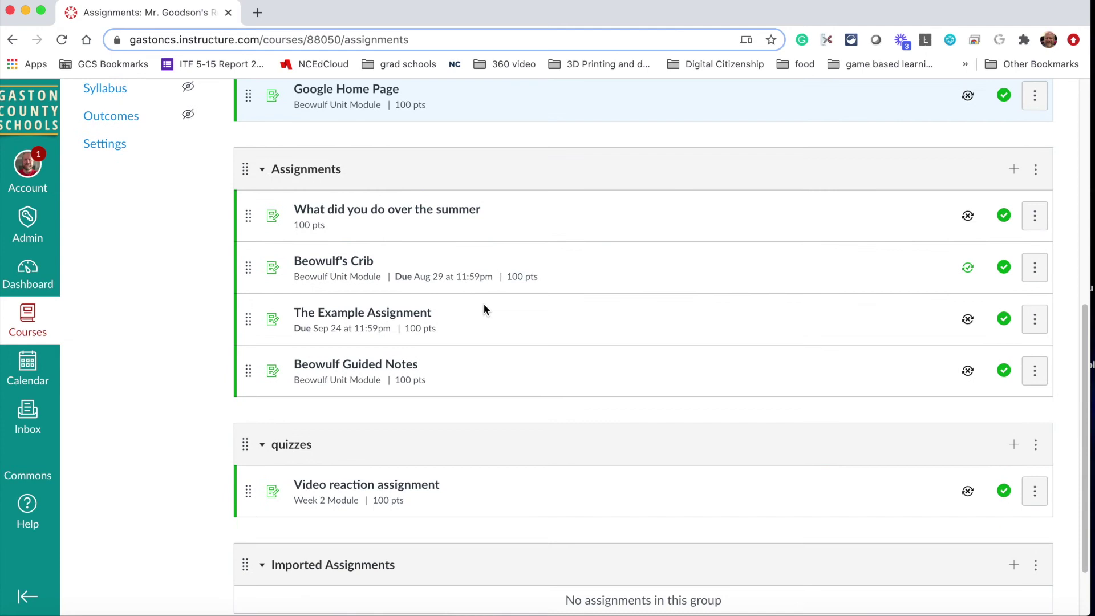
pyautogui.scroll(10, 483, 303)
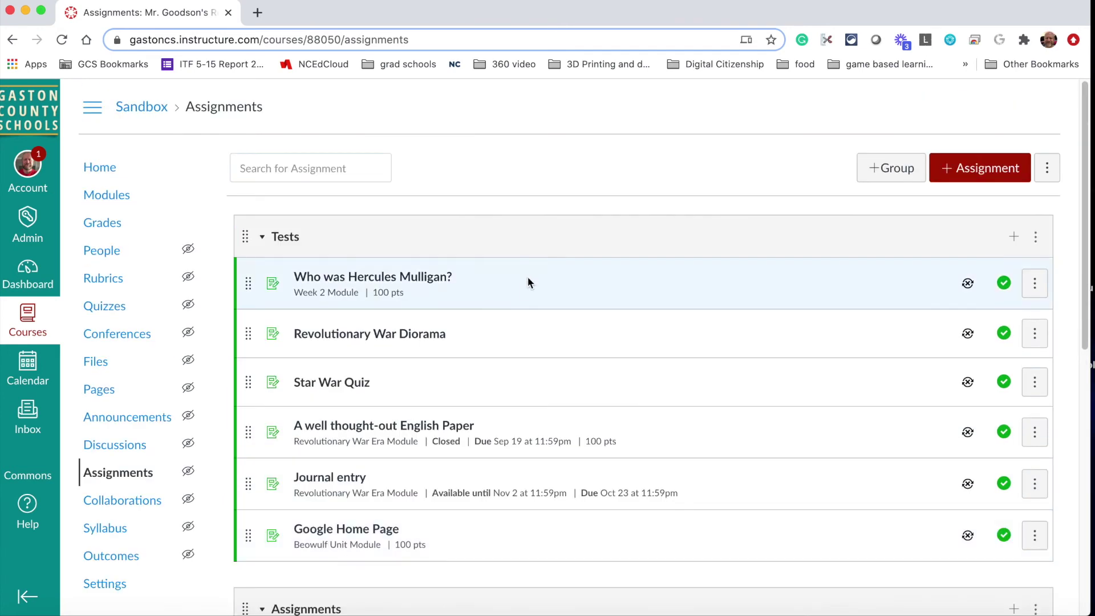
# Step: Open Edit Assignment Dates from the Assignments options menu and review the listed dates
pyautogui.click(1049, 169)
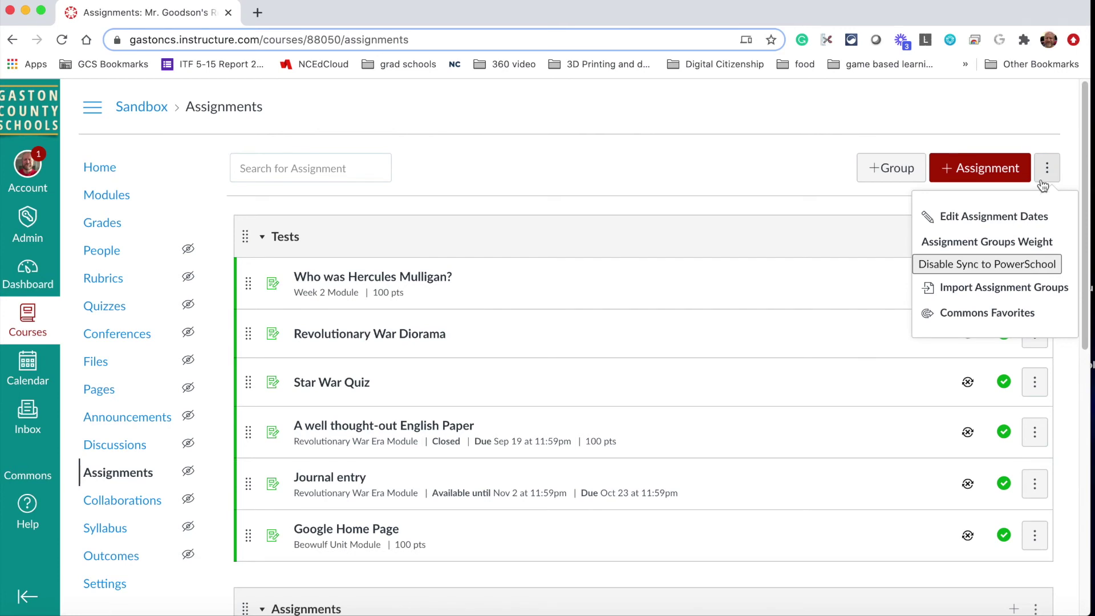
pyautogui.click(1045, 220)
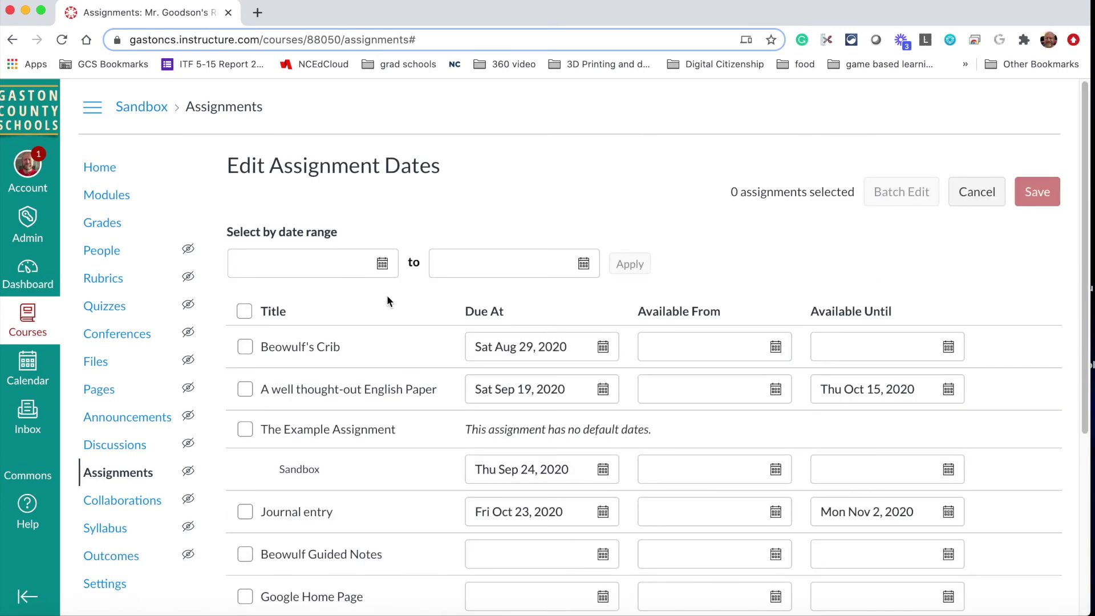
pyautogui.scroll(-1, 626, 284)
pyautogui.scroll(-5, 625, 280)
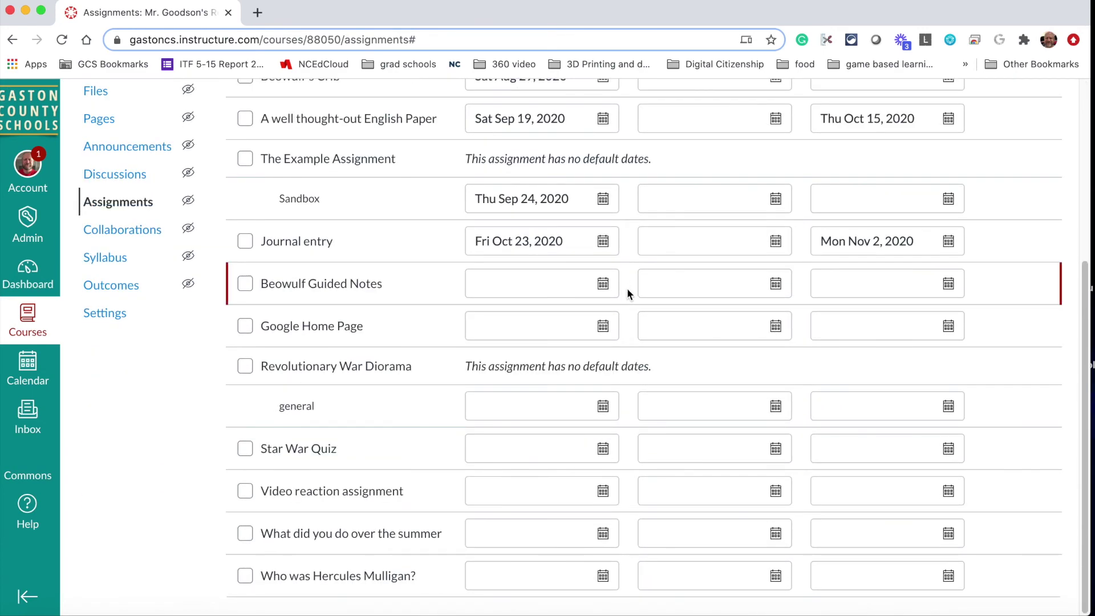
pyautogui.scroll(3, 627, 288)
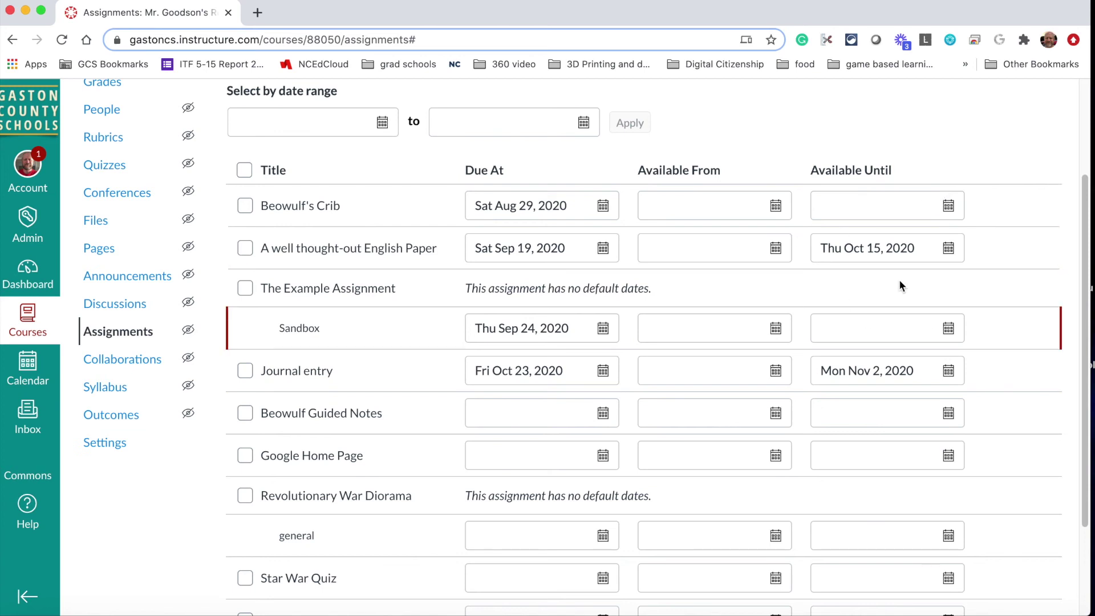
# Step: Set Available Until to Oct 15 for Beowulf's Crib, the Sandbox section and Beowulf Guided Notes
pyautogui.click(951, 207)
pyautogui.click(903, 367)
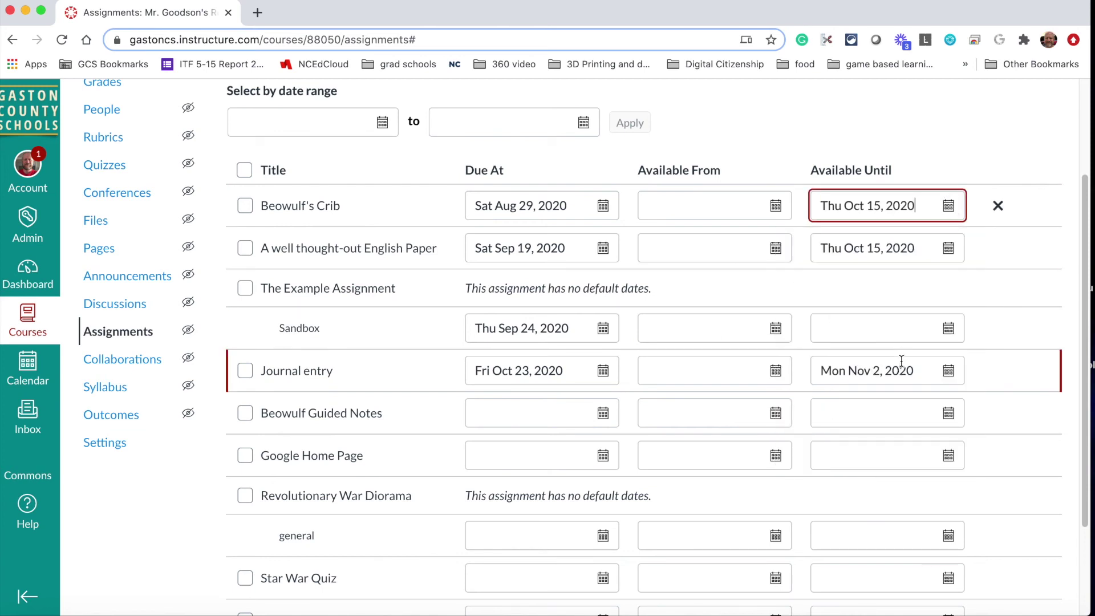
pyautogui.click(949, 328)
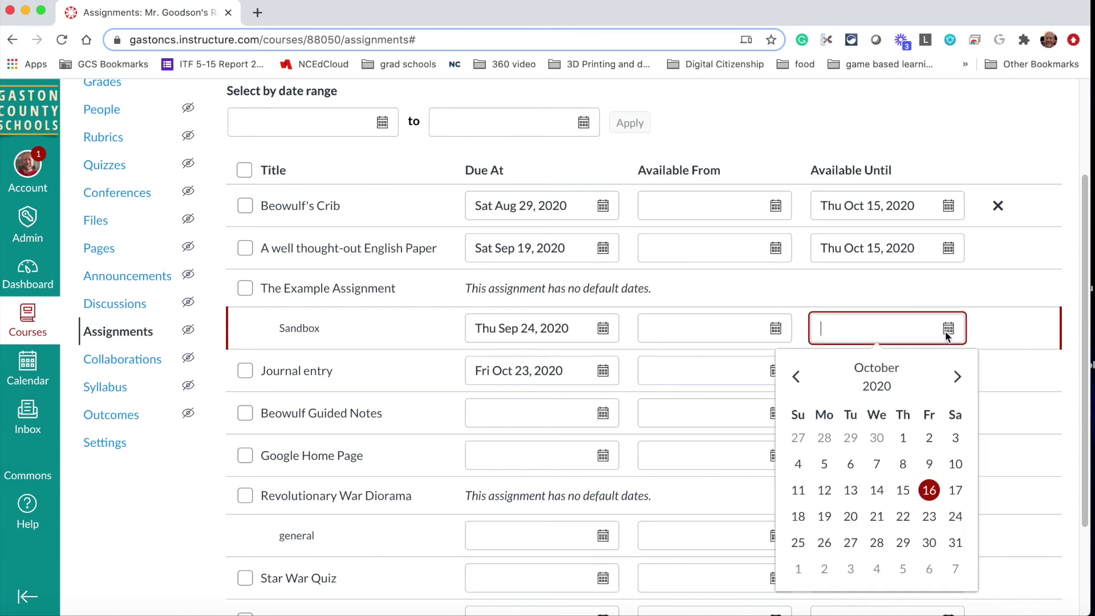
pyautogui.click(903, 491)
pyautogui.click(947, 413)
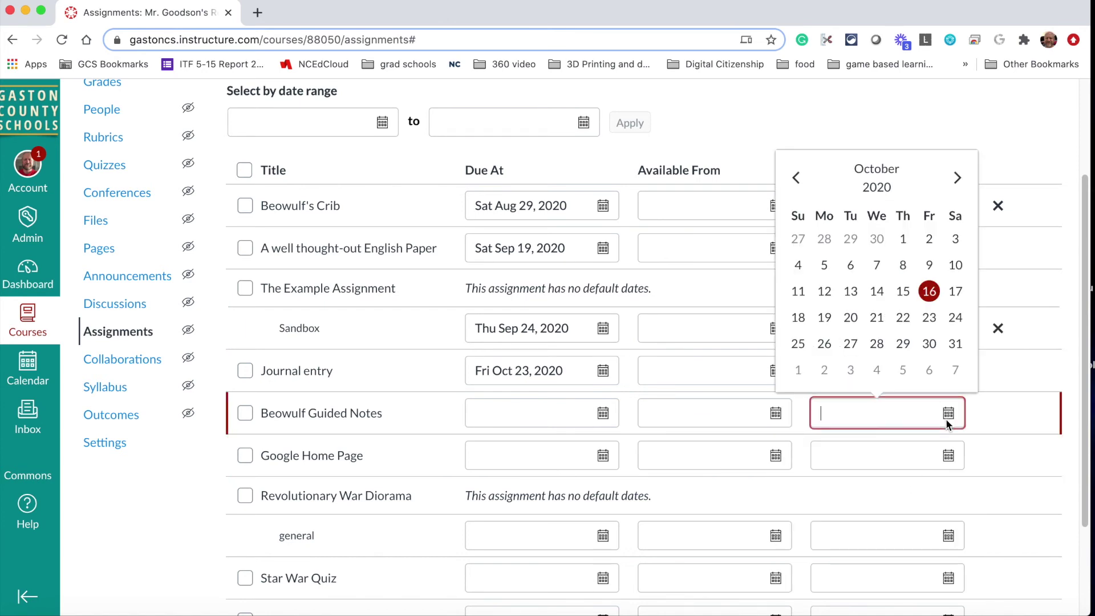
pyautogui.click(903, 292)
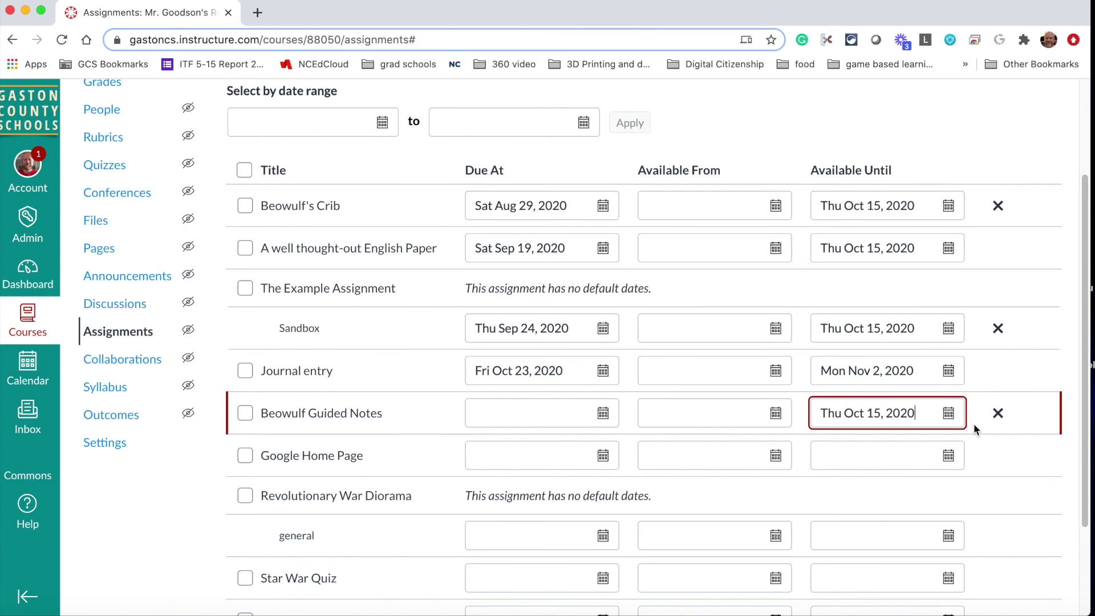
# Step: Set Available Until to Oct 15 for Google Home Page, the general section and Star War Quiz
pyautogui.scroll(-1, 972, 422)
pyautogui.click(947, 411)
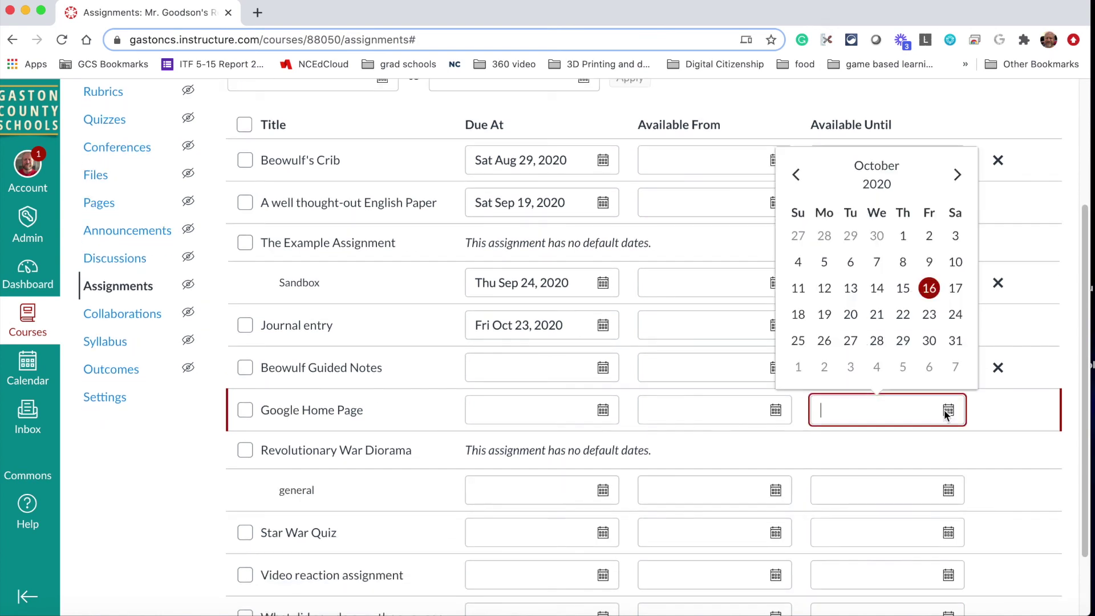
pyautogui.click(901, 286)
pyautogui.click(946, 490)
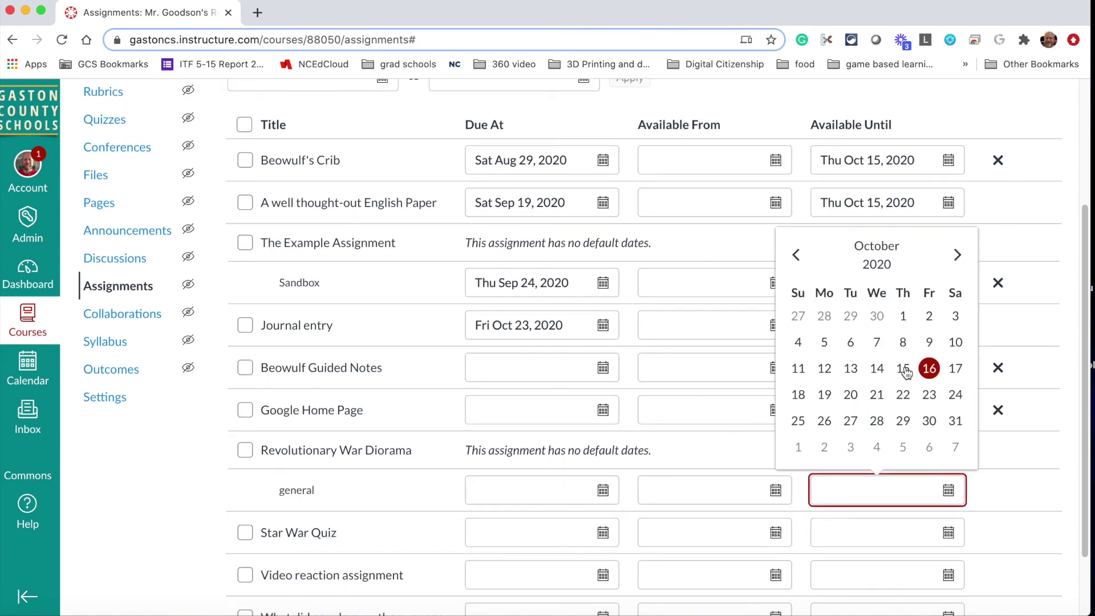
pyautogui.click(905, 369)
pyautogui.click(948, 532)
pyautogui.click(897, 411)
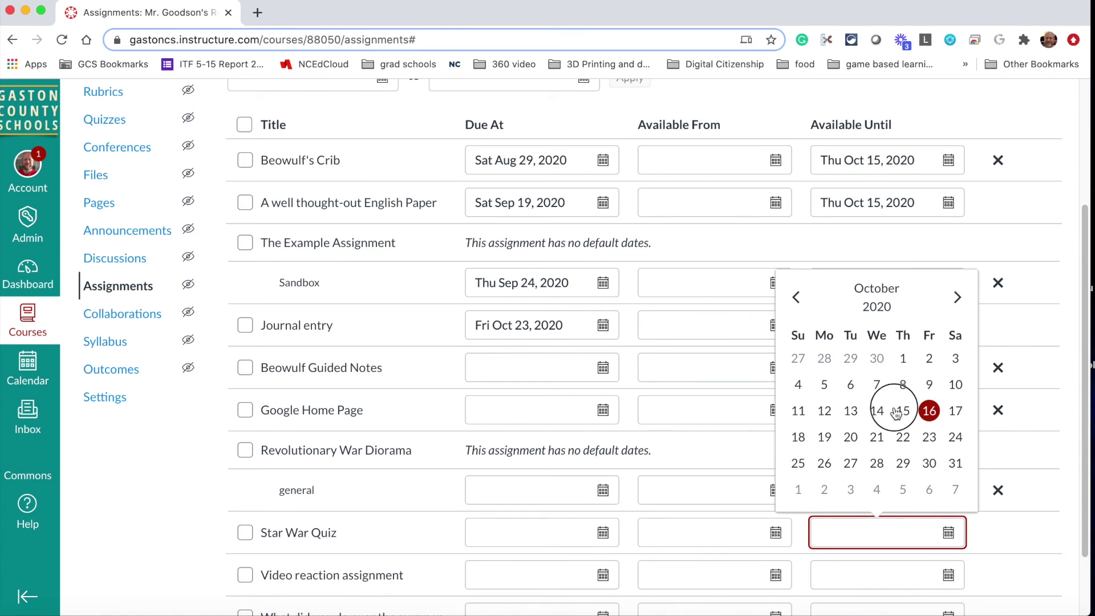
# Step: Give Video reaction, the summer assignment and Hercules Mulligan Oct 15 Until dates, then save
pyautogui.scroll(-3, 993, 462)
pyautogui.click(948, 492)
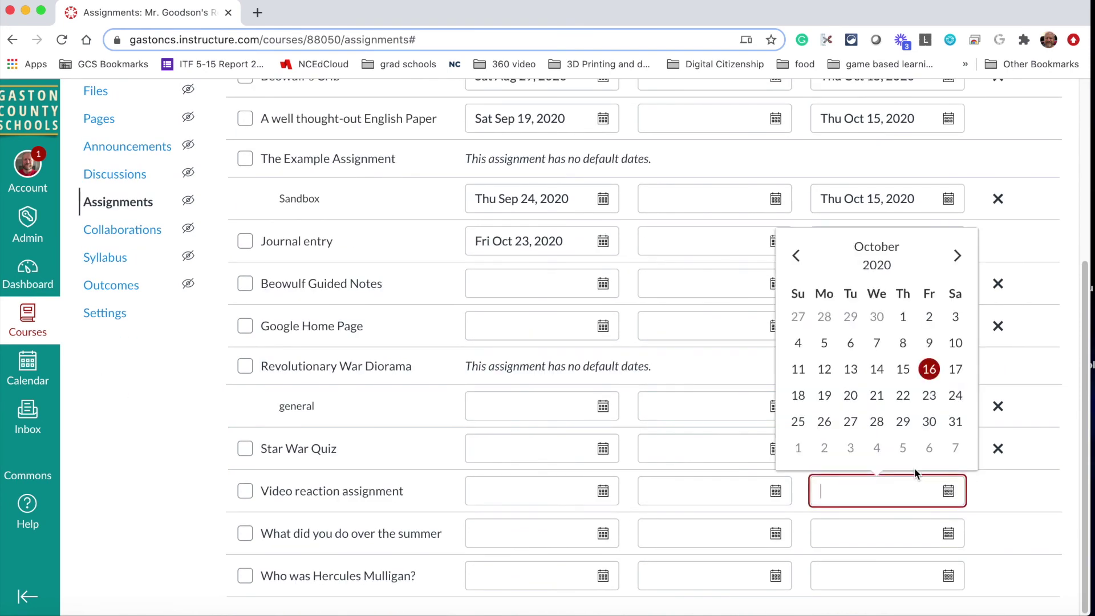
pyautogui.click(902, 369)
pyautogui.click(948, 533)
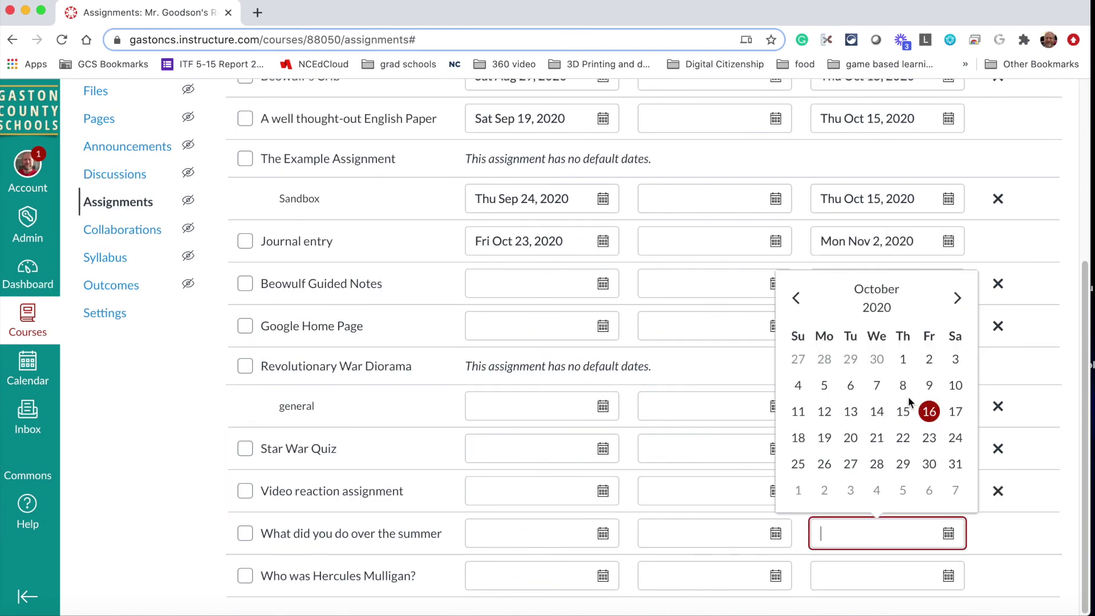
pyautogui.click(902, 411)
pyautogui.click(949, 576)
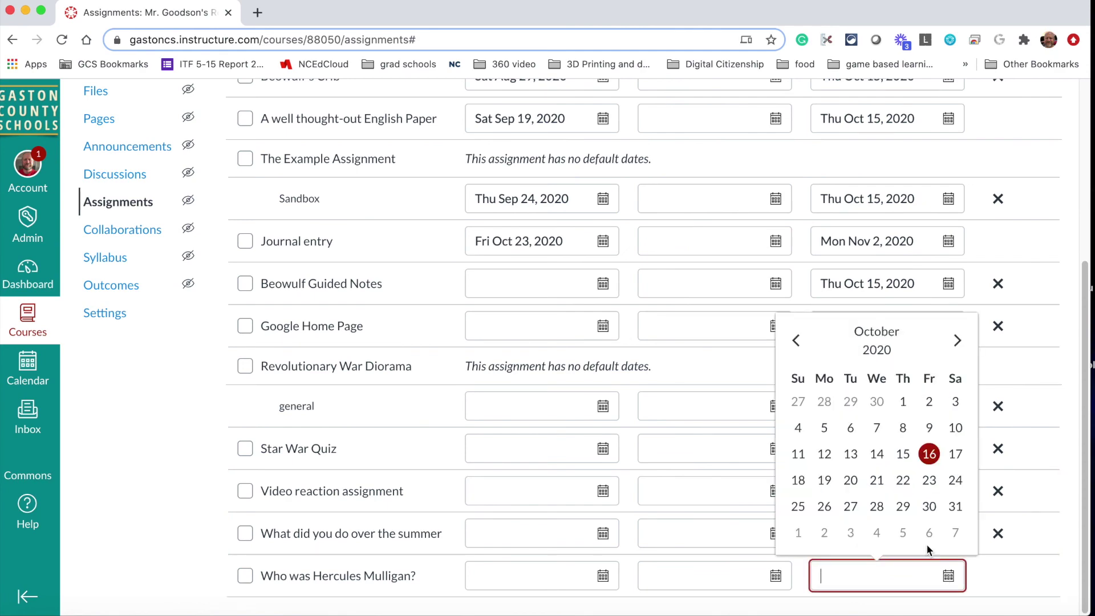
pyautogui.click(902, 454)
pyautogui.scroll(5, 1021, 447)
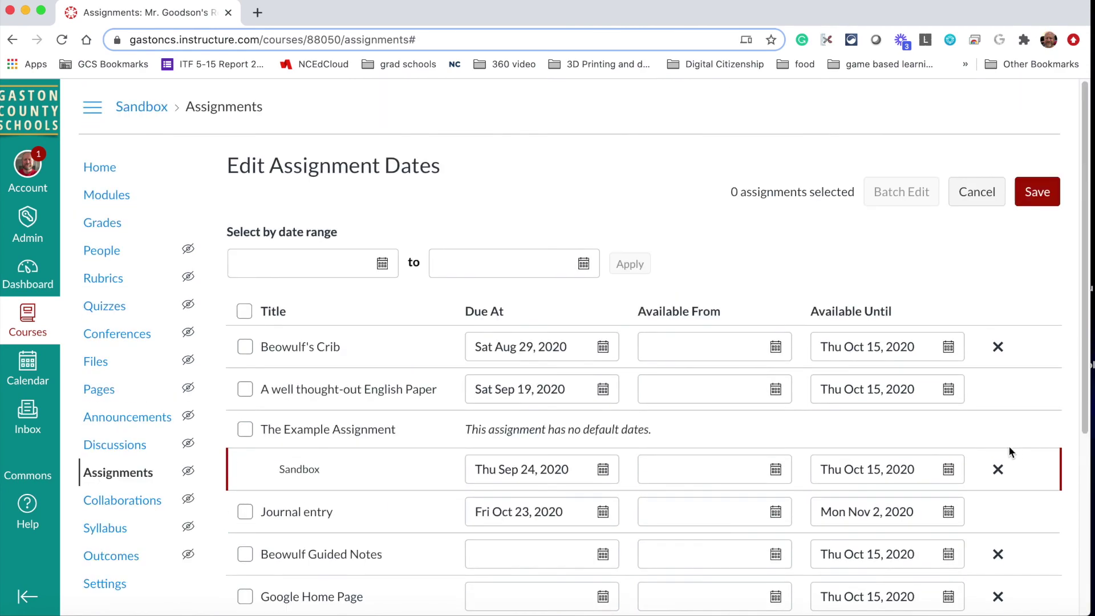
pyautogui.click(1037, 192)
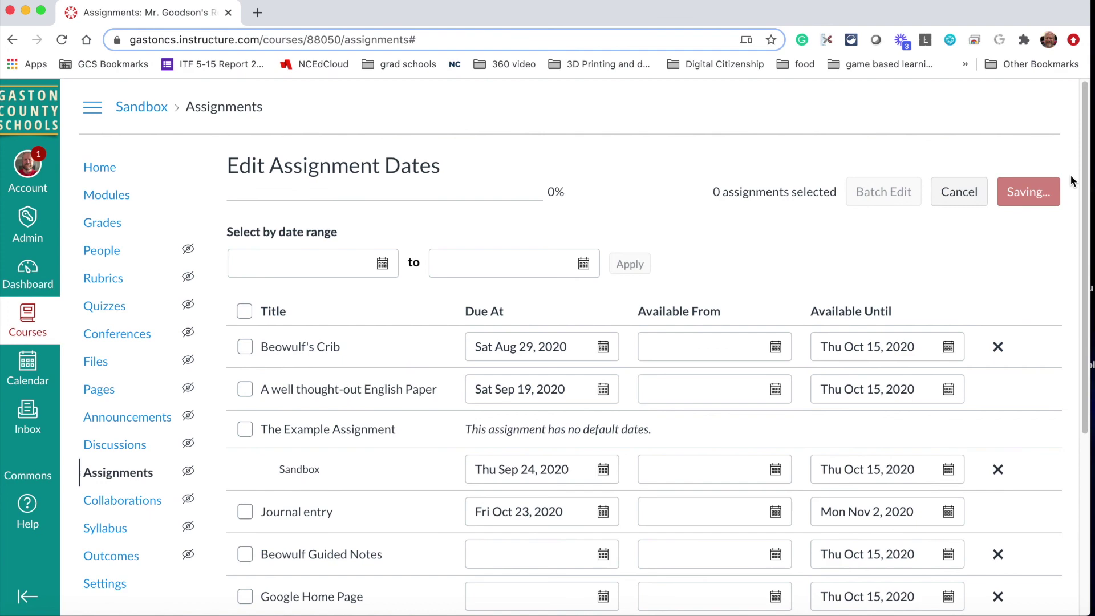